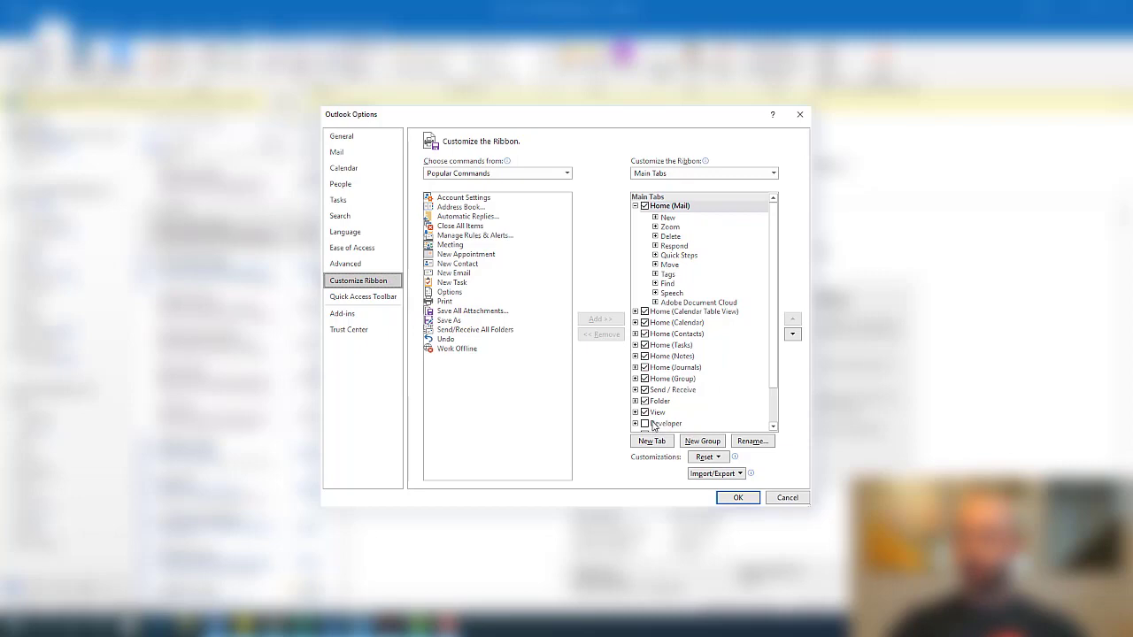
Enable the Developer tab in the main ribbon tabs, save the options and show its commands
{"action": "left_click", "coordinate": [645, 424]}
{"action": "left_click", "coordinate": [738, 498]}
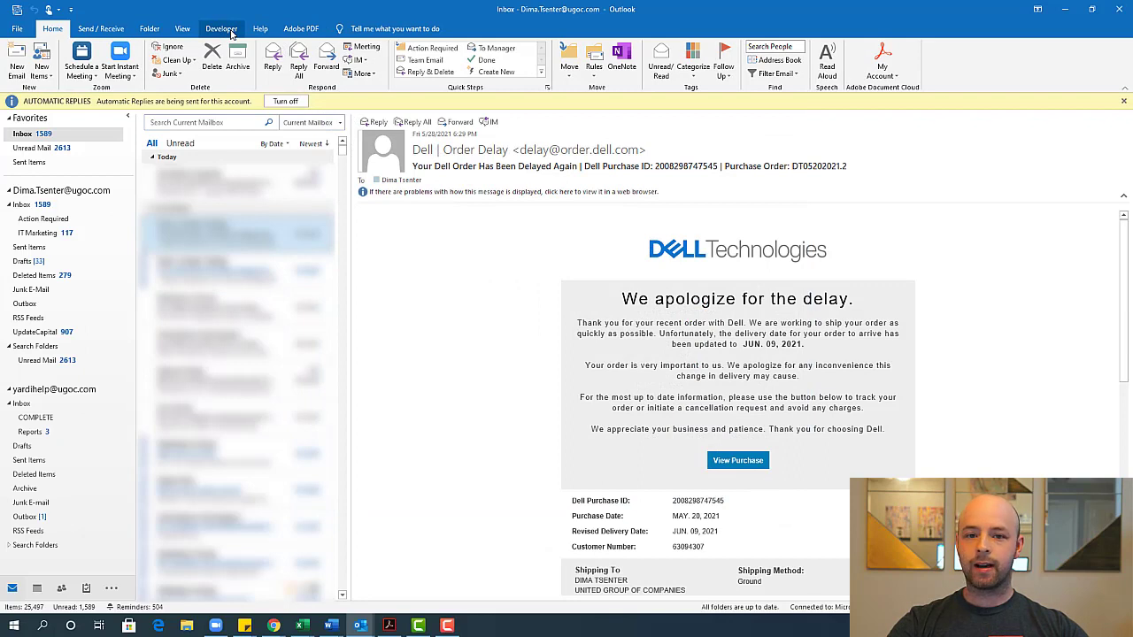
{"action": "left_click", "coordinate": [226, 32]}
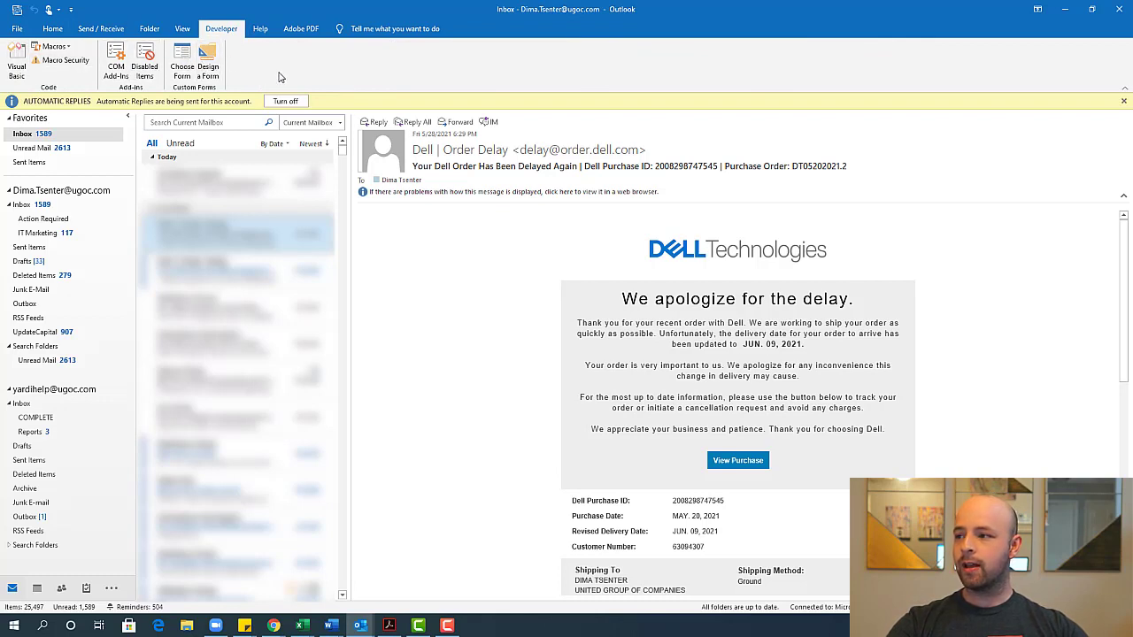
Open the Message form from the Standard Forms Library for designing
{"action": "left_click", "coordinate": [209, 66]}
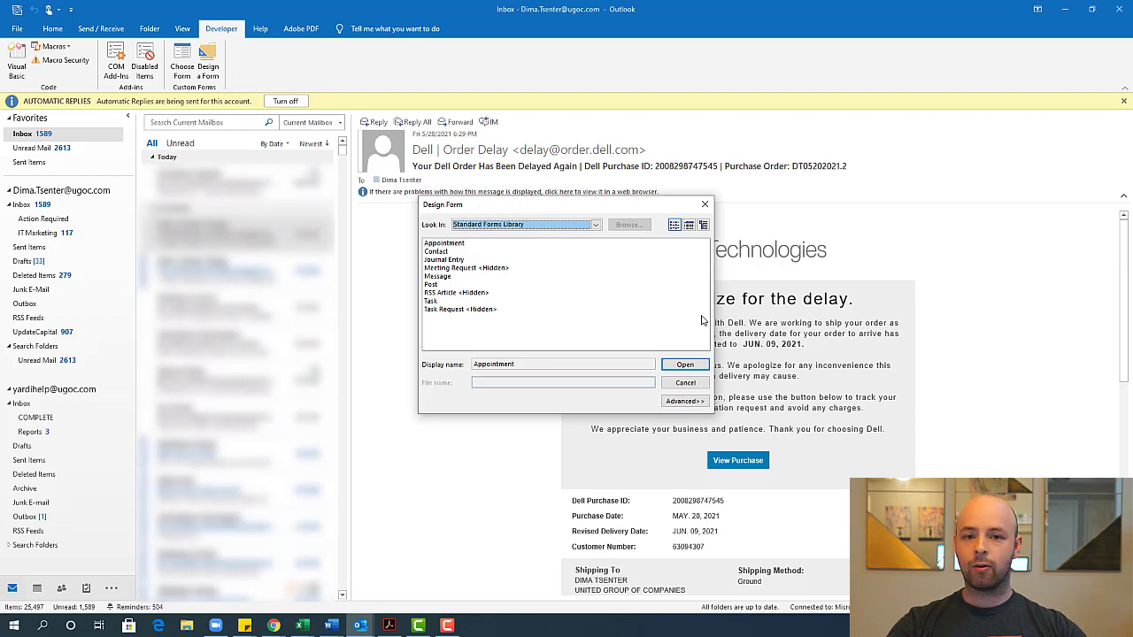
{"action": "left_click", "coordinate": [443, 277]}
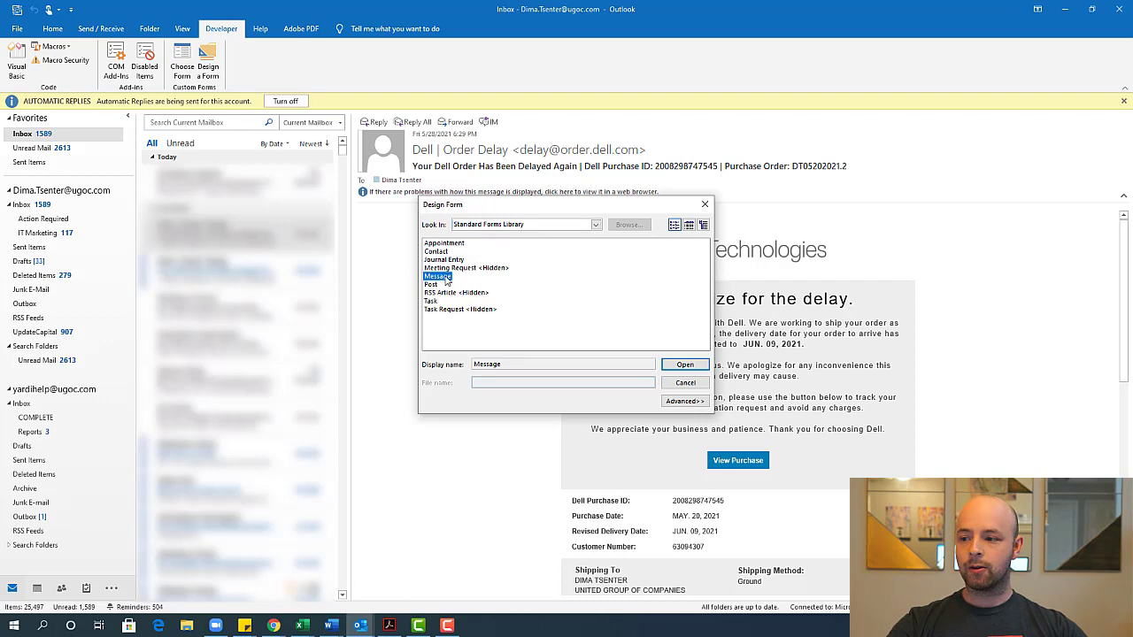
{"action": "left_click", "coordinate": [699, 366]}
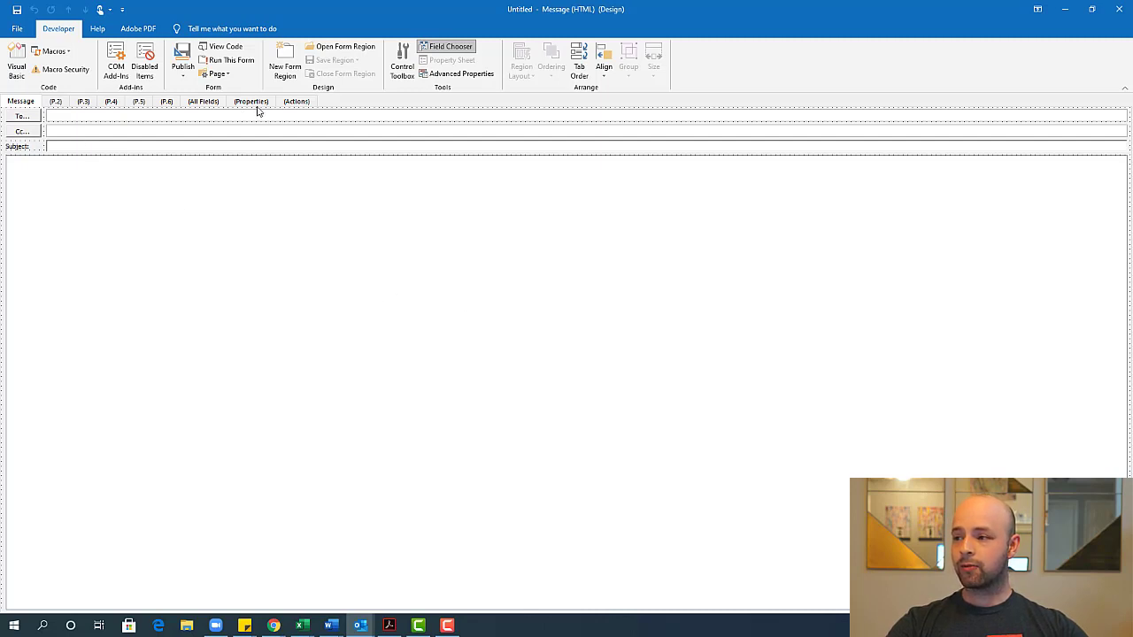
Disable the Reply to All and Forward actions of the message form
{"action": "left_click", "coordinate": [306, 103]}
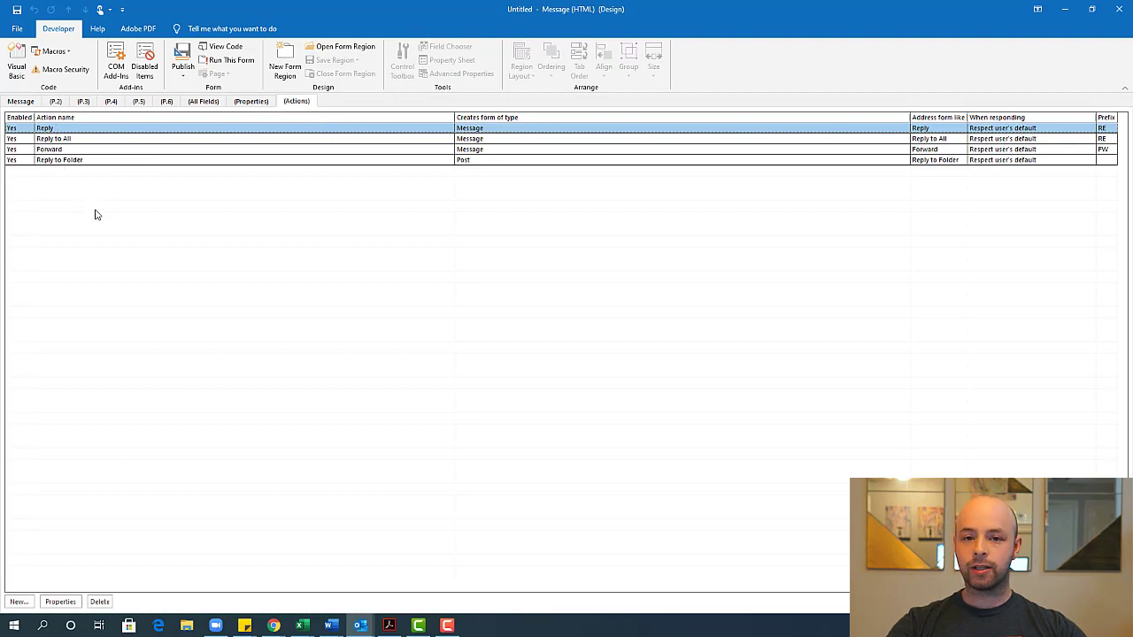
{"action": "double_click", "coordinate": [65, 140]}
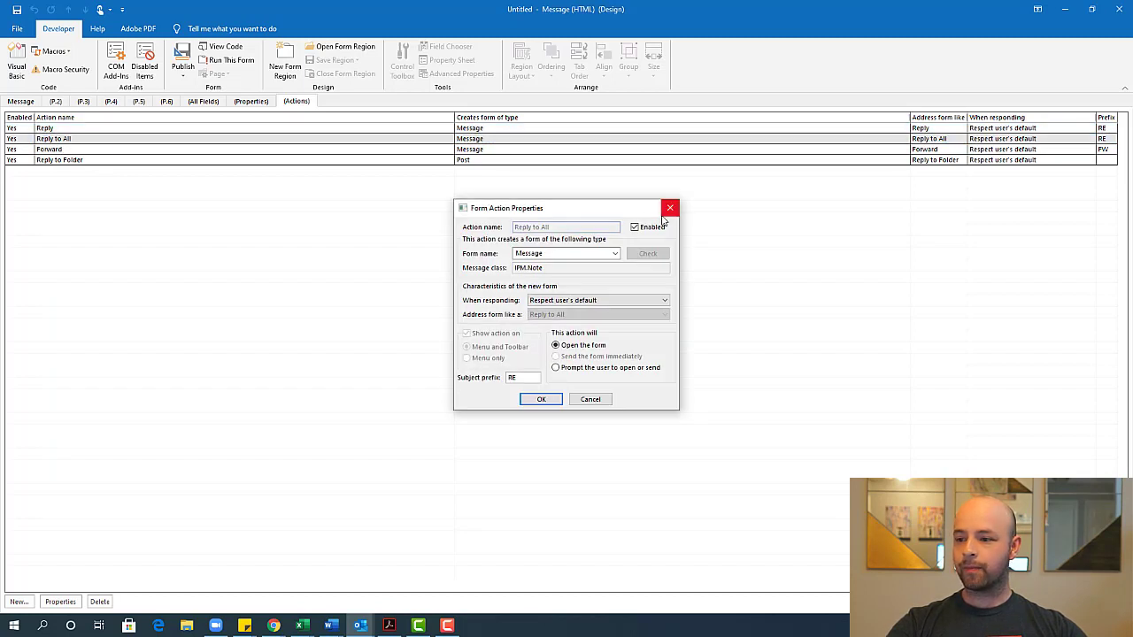
{"action": "left_click", "coordinate": [635, 228]}
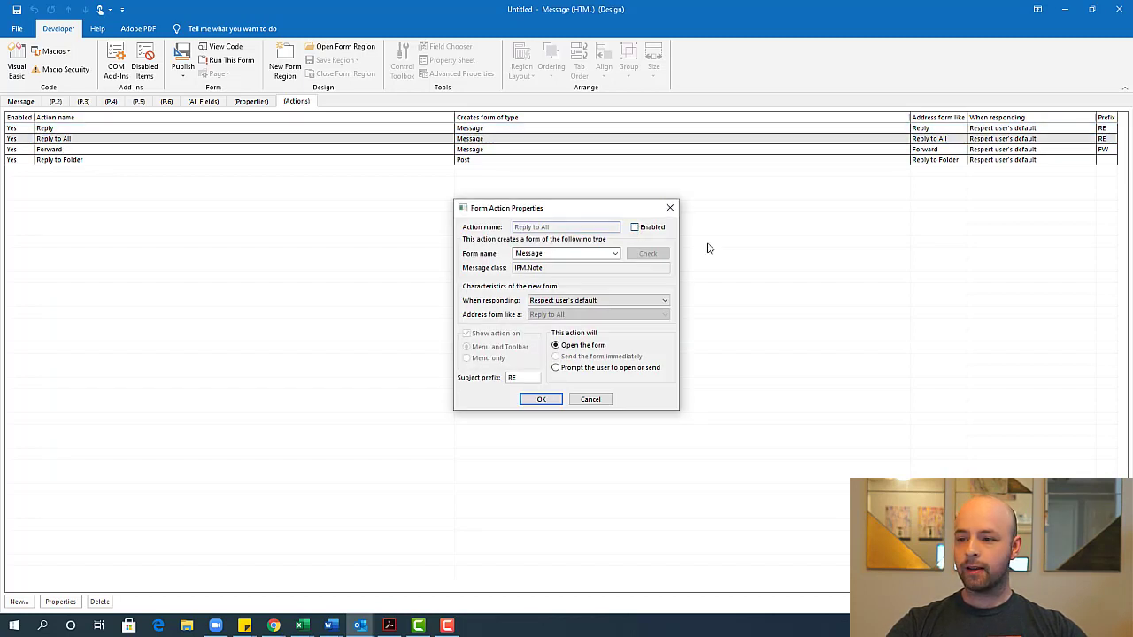
{"action": "left_click", "coordinate": [542, 400]}
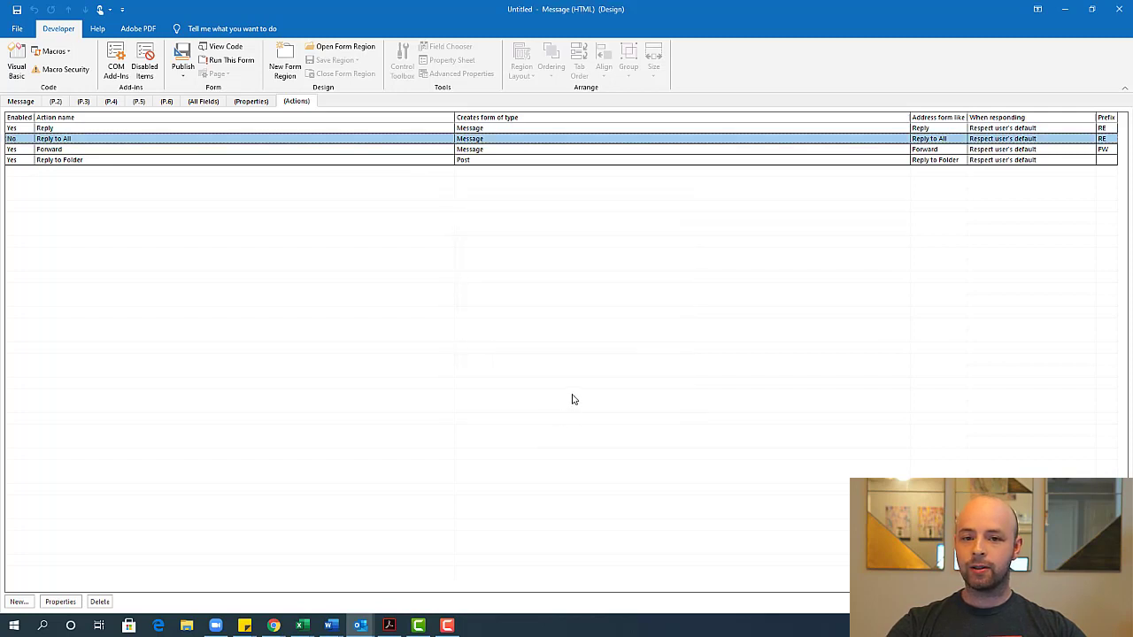
{"action": "double_click", "coordinate": [57, 149]}
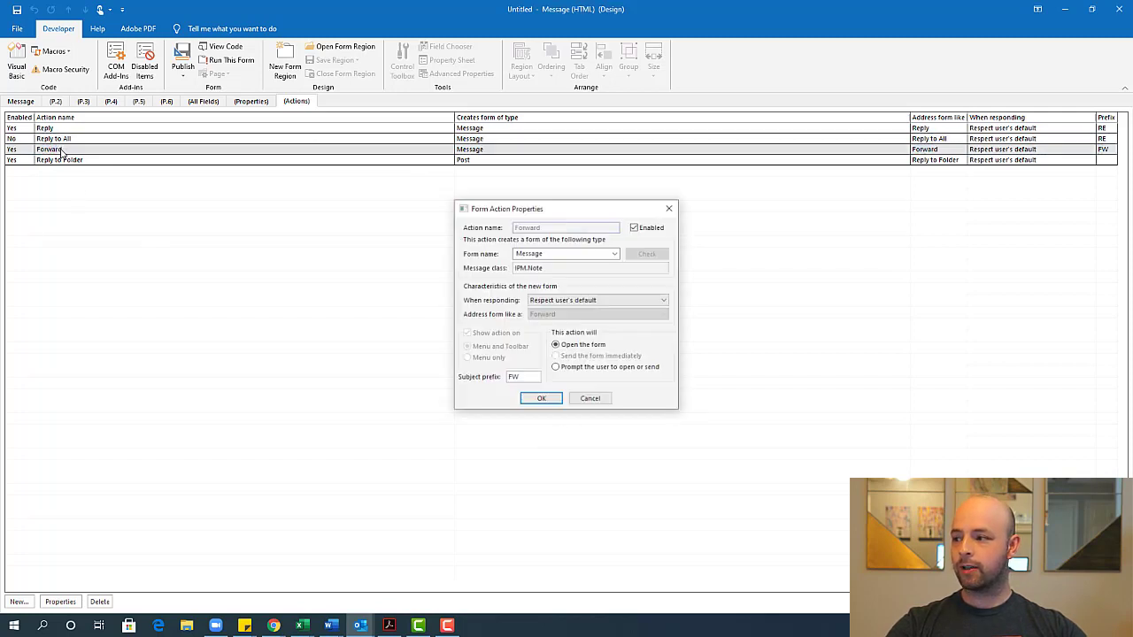
{"action": "left_click", "coordinate": [634, 228]}
{"action": "left_click", "coordinate": [541, 399]}
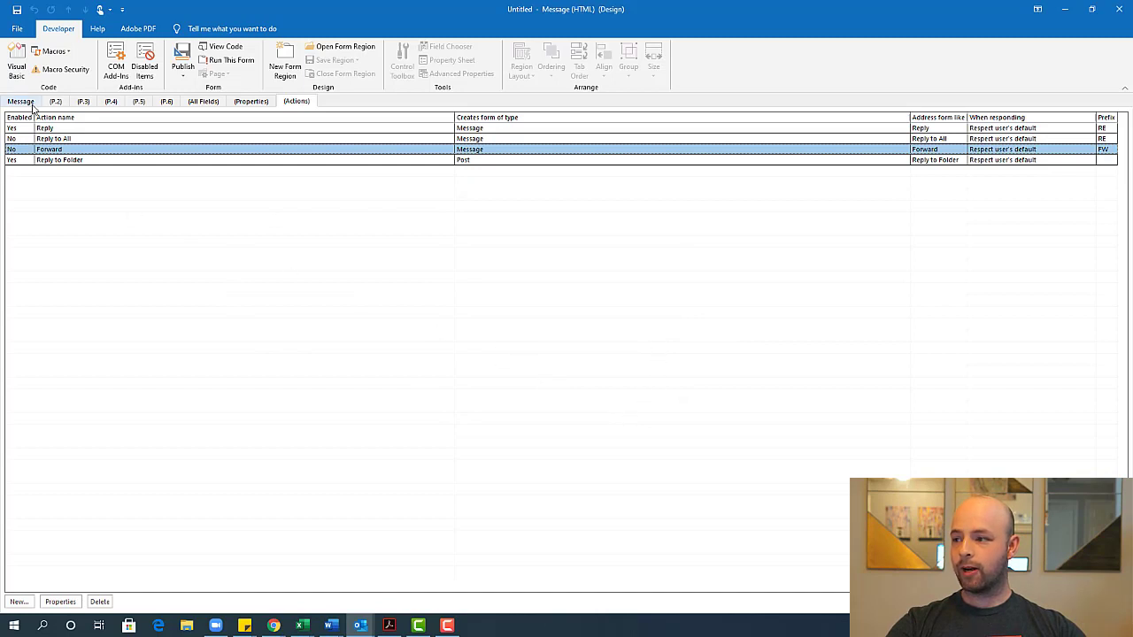
Publish the form to the Personal Forms Library as noreplynoforward, and close the form design with its changes saved
{"action": "left_click", "coordinate": [186, 76]}
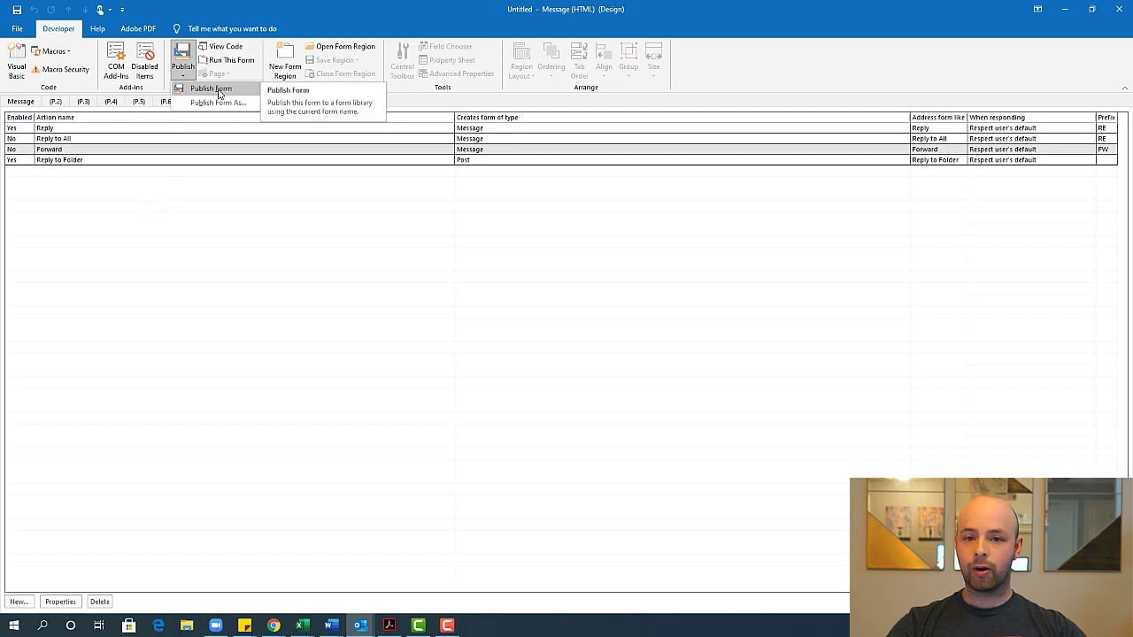
{"action": "left_click", "coordinate": [217, 103]}
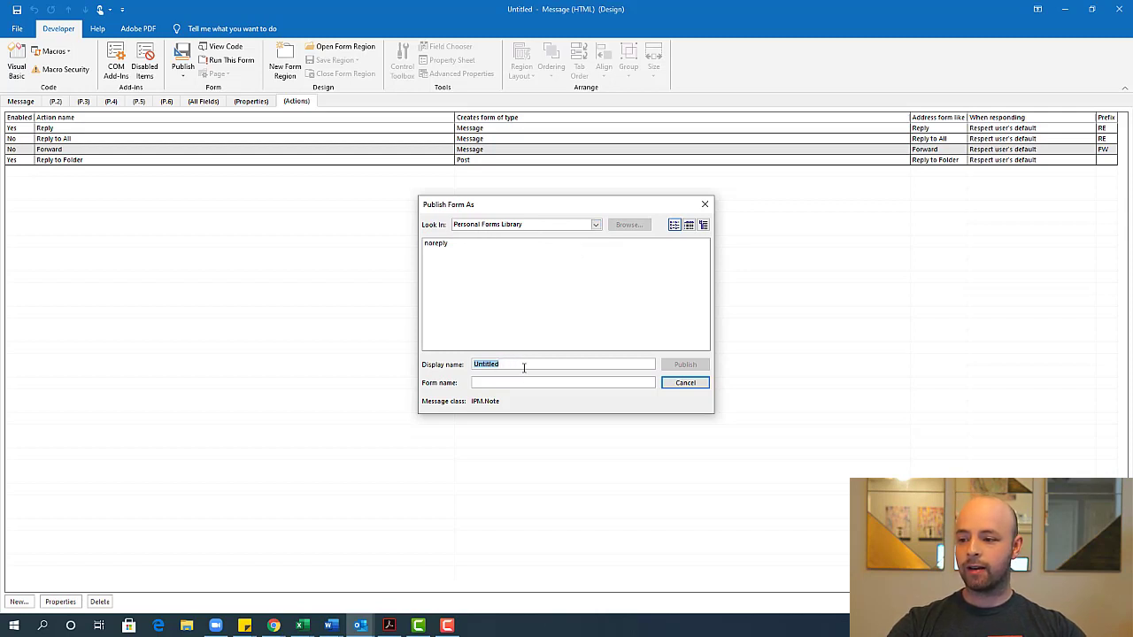
{"action": "type", "text": "nore"}
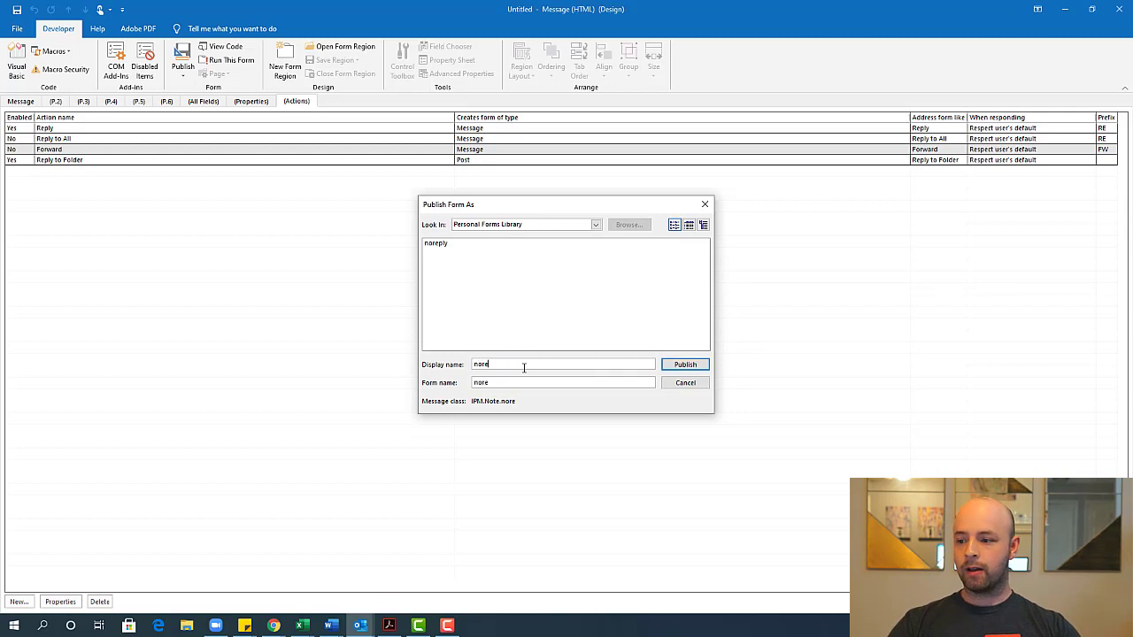
{"action": "type", "text": "plynoforward"}
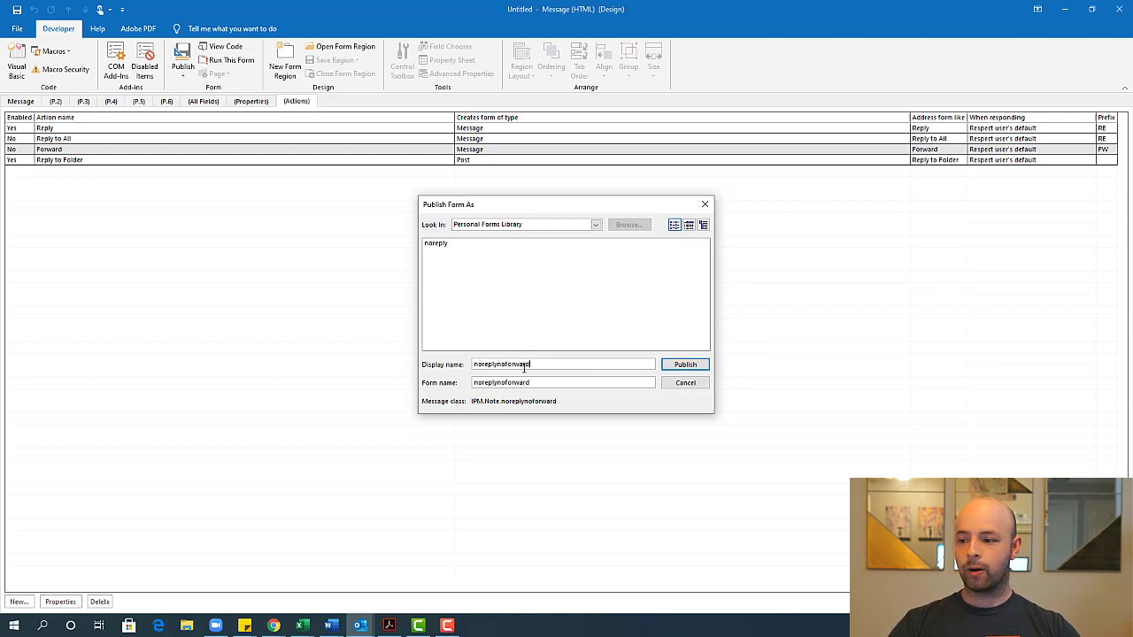
{"action": "left_click", "coordinate": [685, 365]}
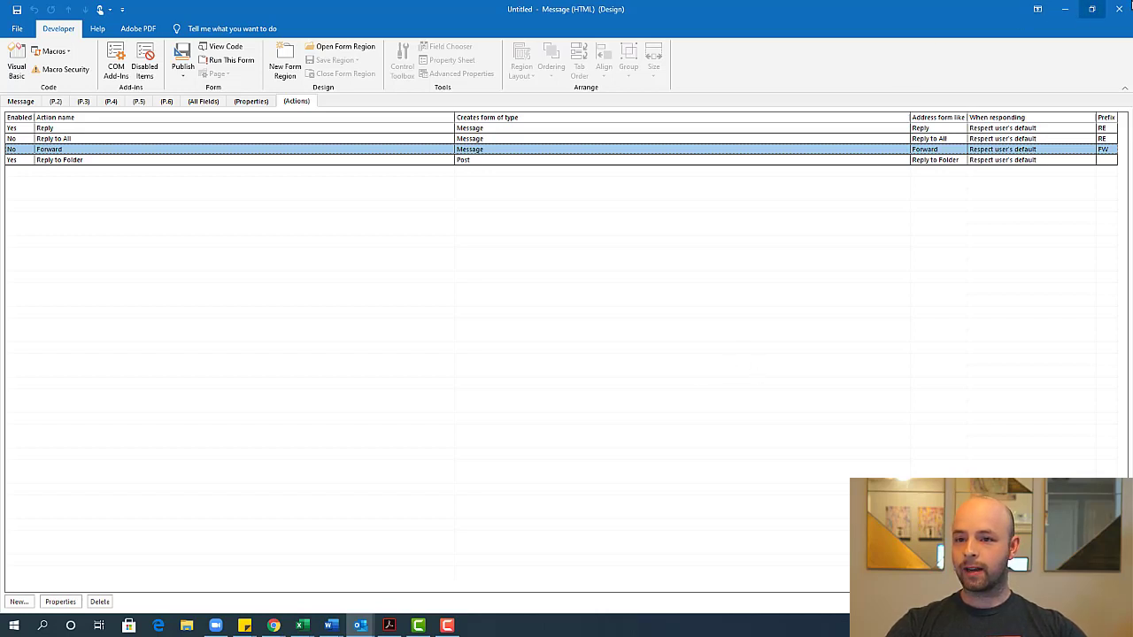
{"action": "left_click", "coordinate": [1121, 9]}
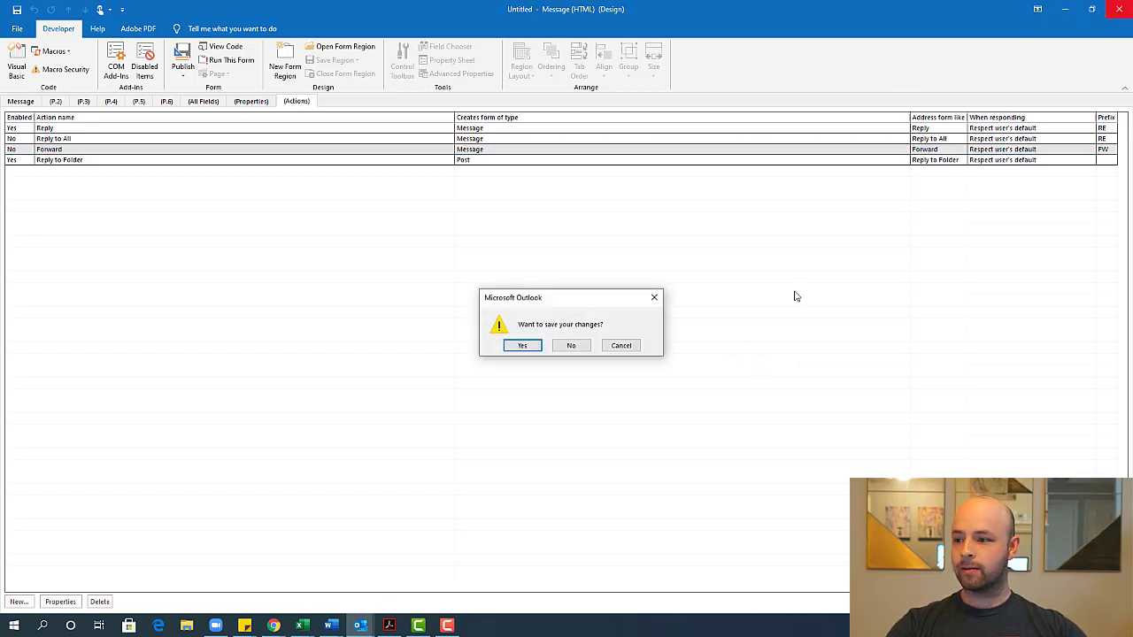
{"action": "left_click", "coordinate": [528, 351]}
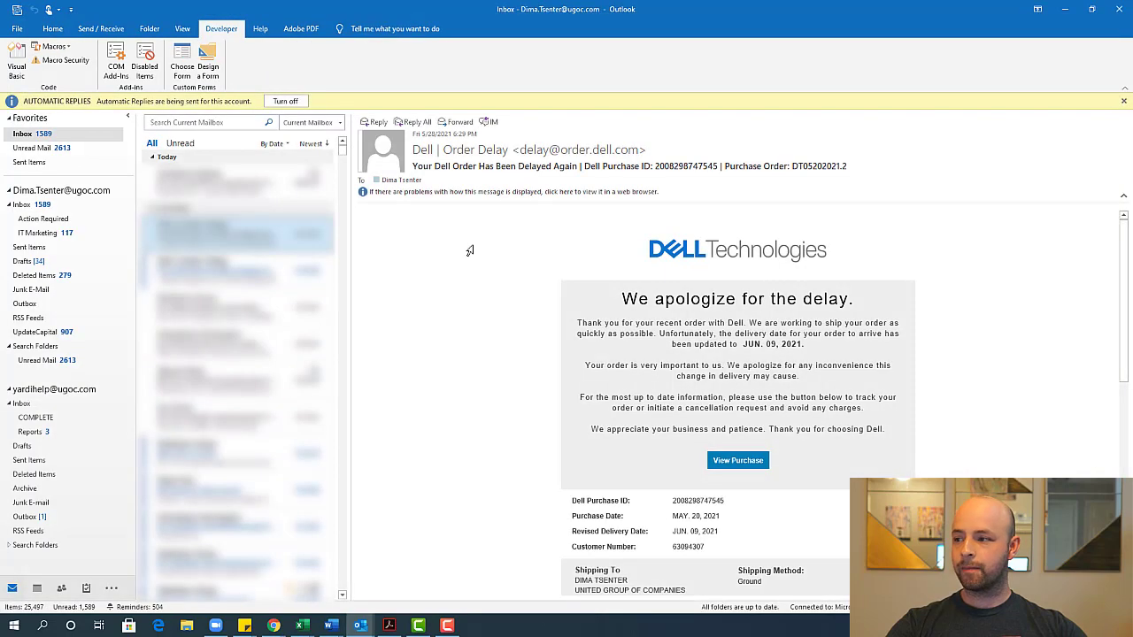
Start a new message based on the noreplynoforward form from the Personal Forms Library
{"action": "left_click", "coordinate": [55, 29]}
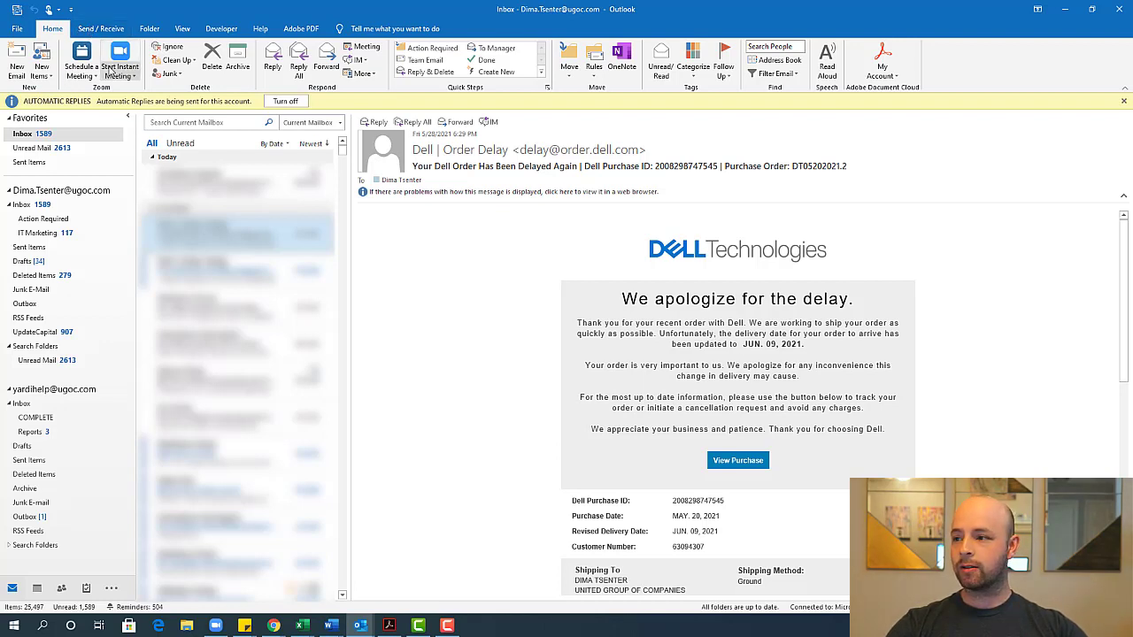
{"action": "left_click", "coordinate": [226, 29]}
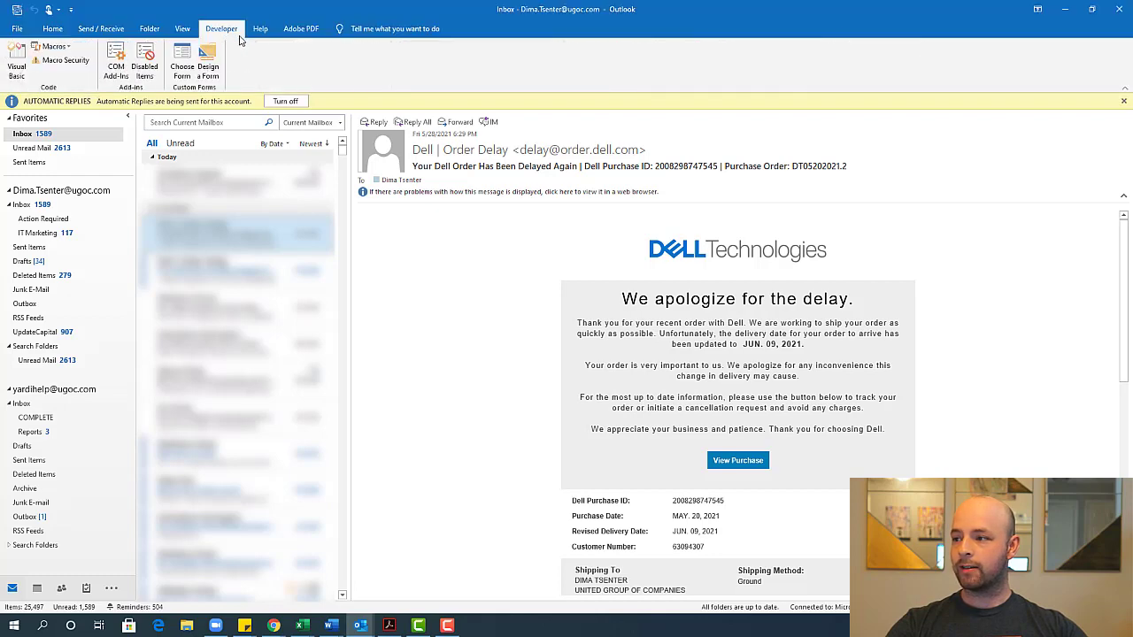
{"action": "left_click", "coordinate": [181, 66]}
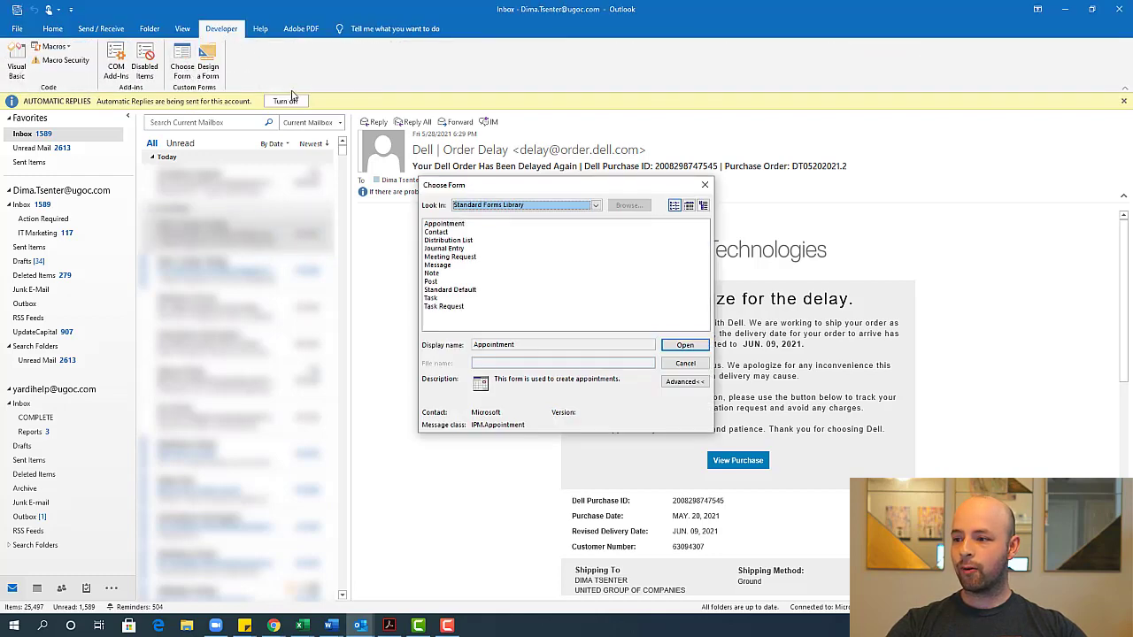
{"action": "left_click", "coordinate": [596, 207]}
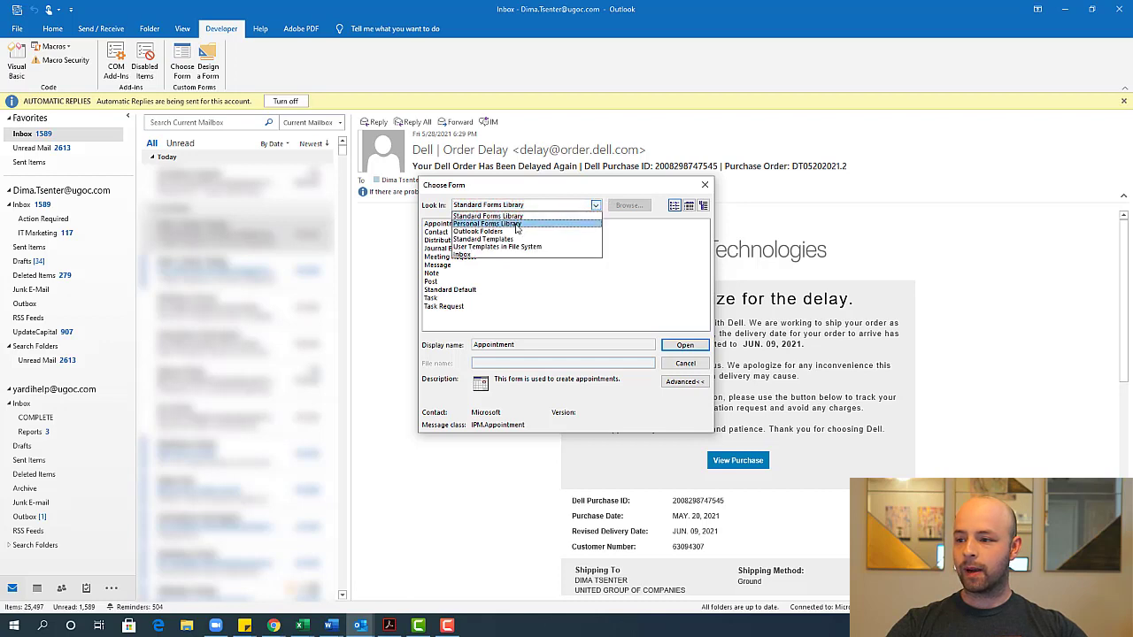
{"action": "left_click", "coordinate": [531, 225]}
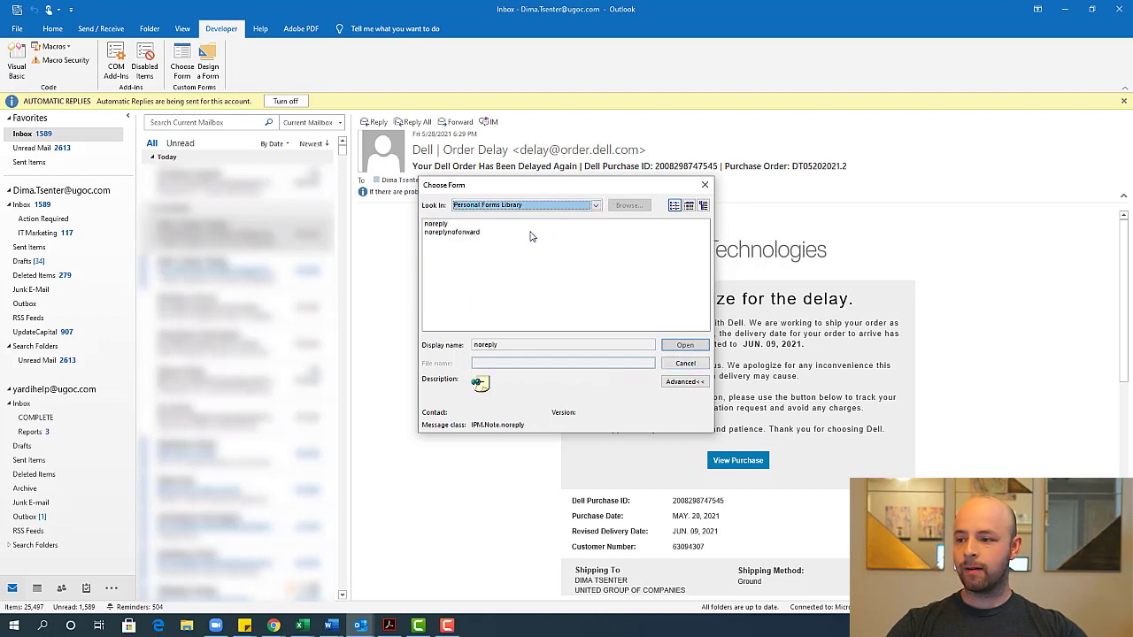
{"action": "left_click", "coordinate": [462, 235]}
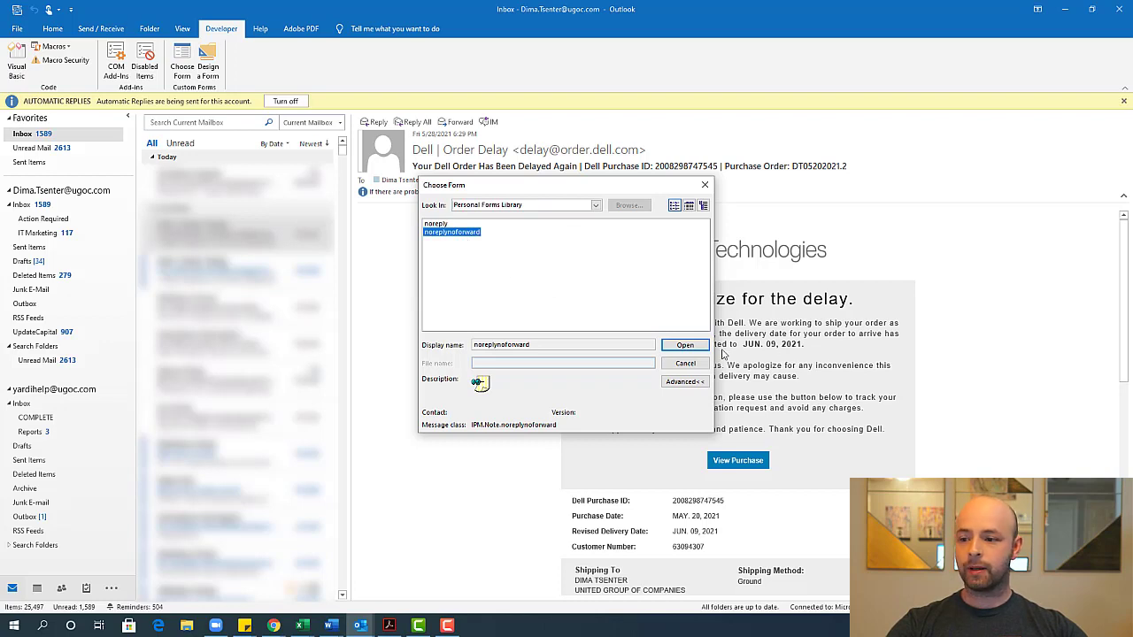
{"action": "left_click", "coordinate": [687, 345]}
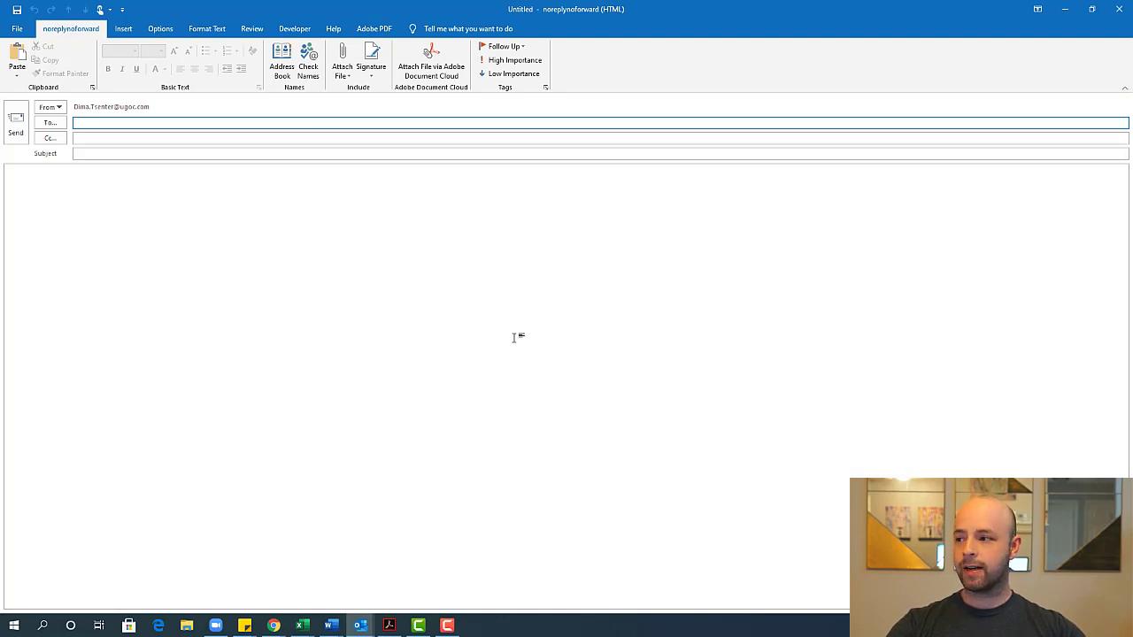
Address the message to a coworker, an external e-mail address and the sender's own work account
{"action": "type", "text": "mat"}
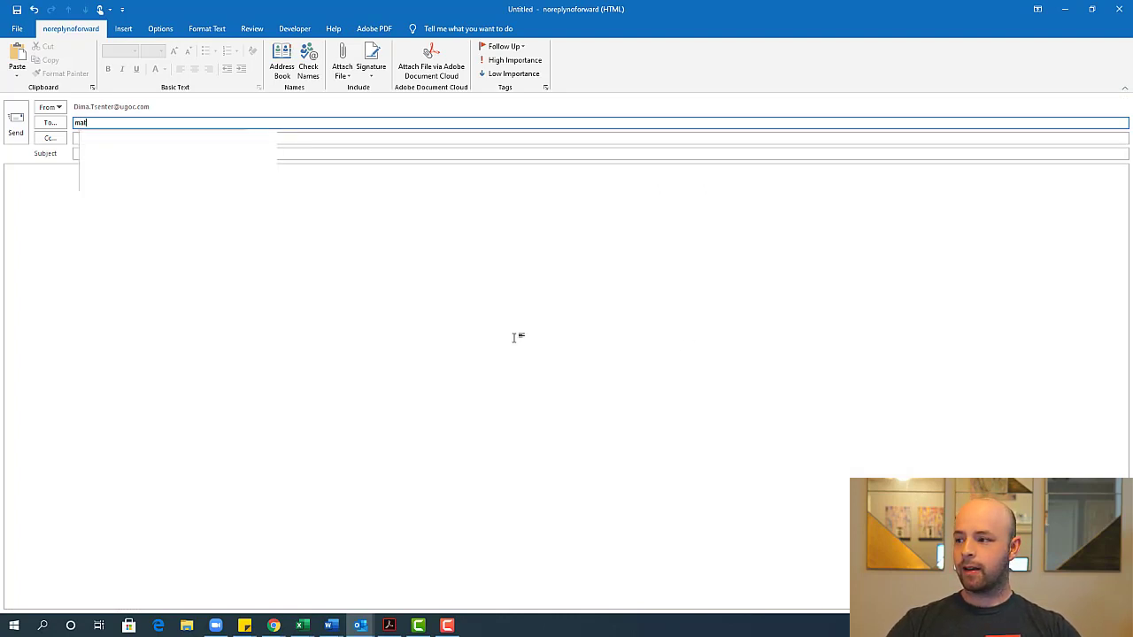
{"action": "key", "text": "Return"}
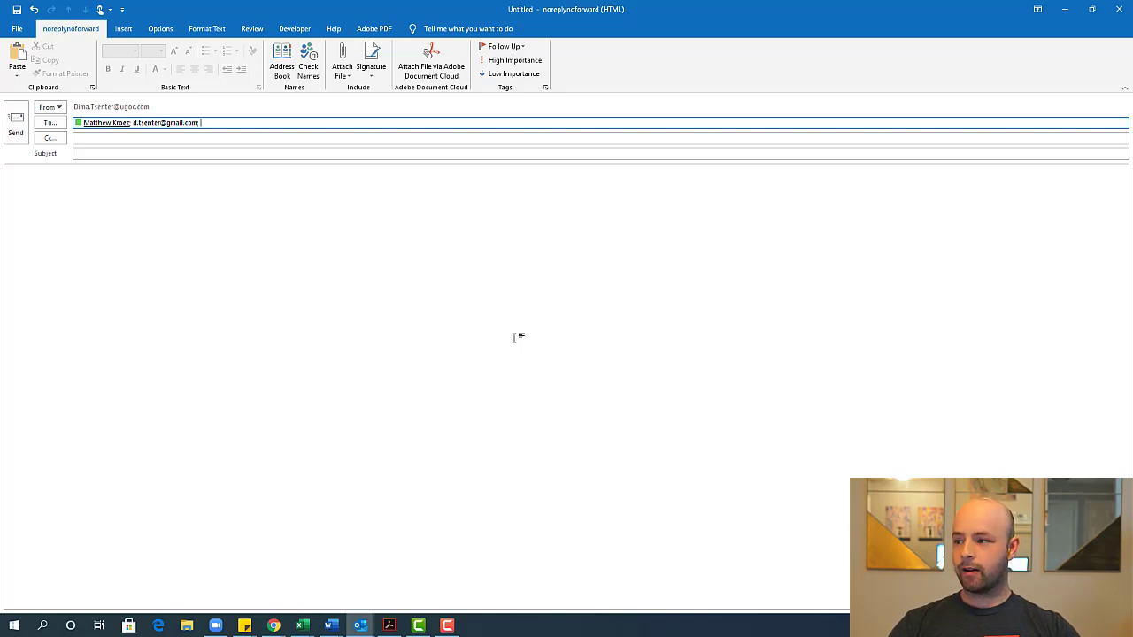
{"action": "type", "text": "dima.t"}
{"action": "key", "text": "Return"}
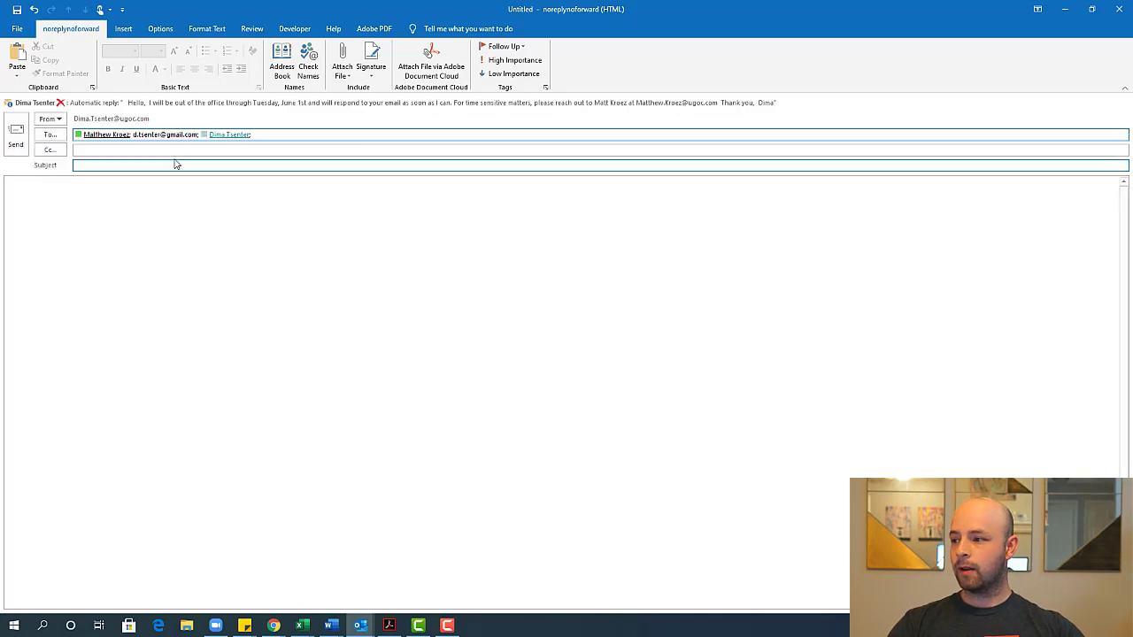
Enter the subject "test turning off reply all and forward" and the body "Test message." signed with the sender's first name, and send it
{"action": "left_click", "coordinate": [165, 164]}
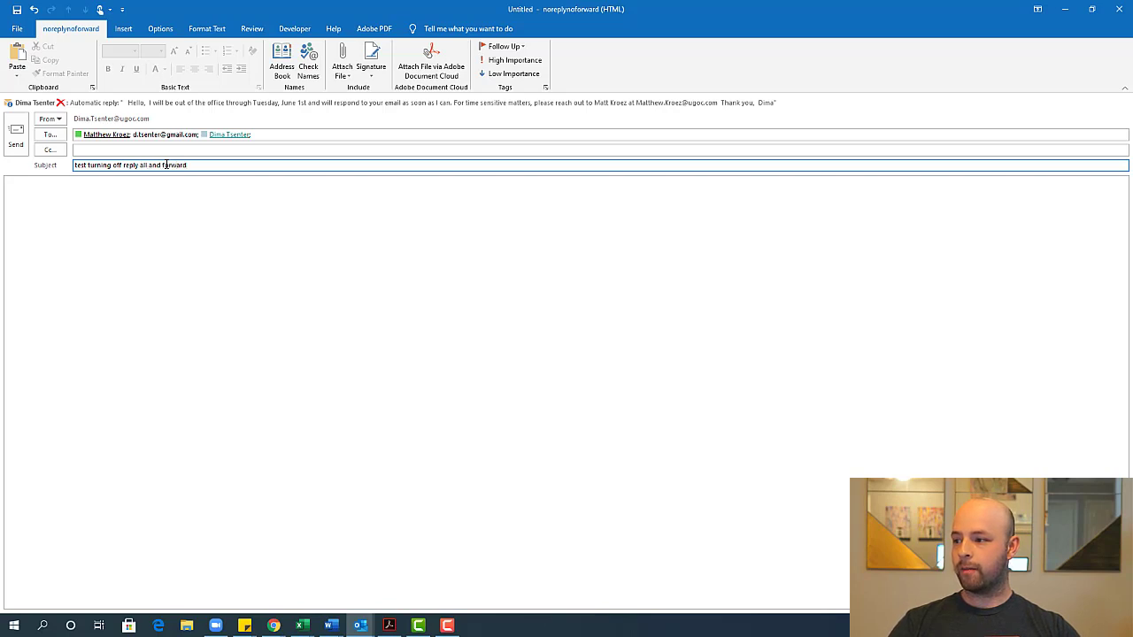
{"action": "key", "text": "Tab"}
{"action": "type", "text": "Test m"}
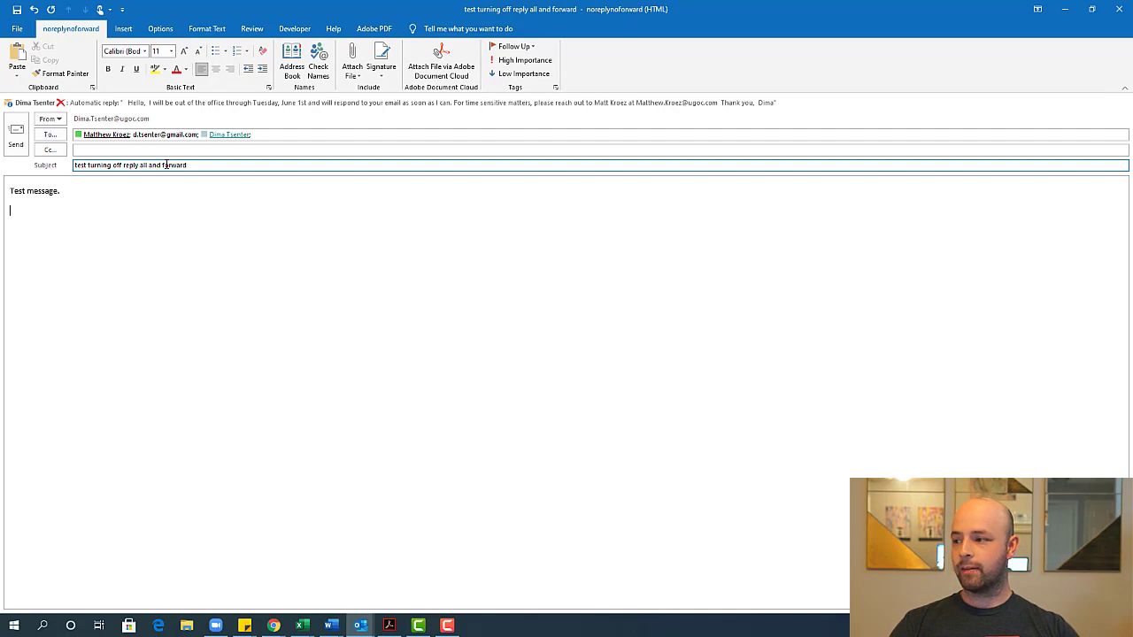
{"action": "type", "text": "ima"}
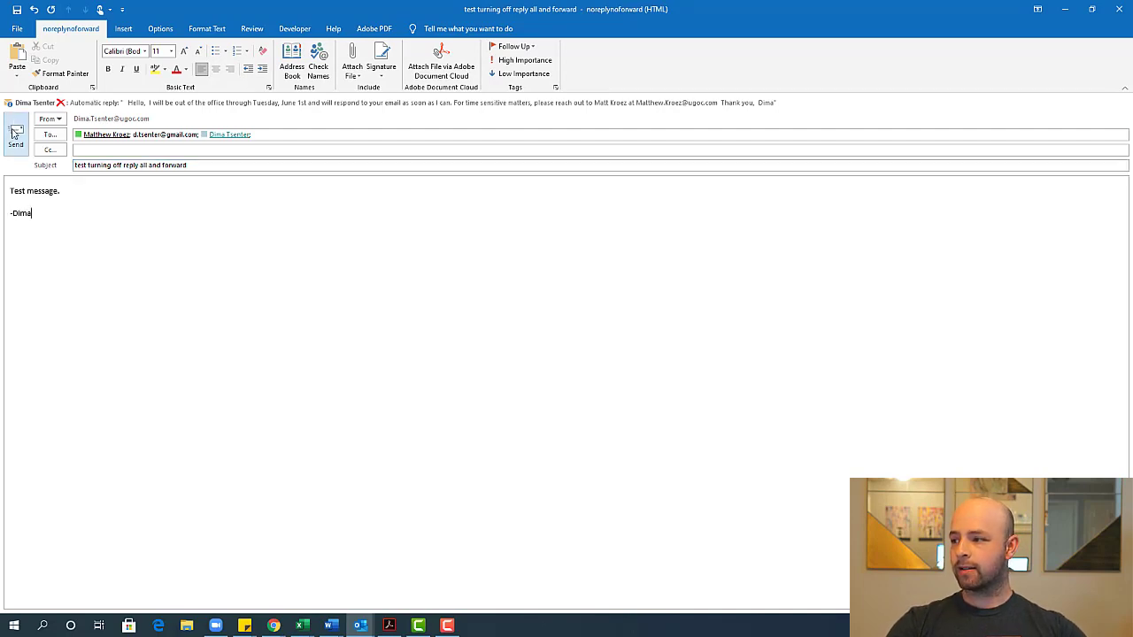
{"action": "left_click", "coordinate": [21, 131]}
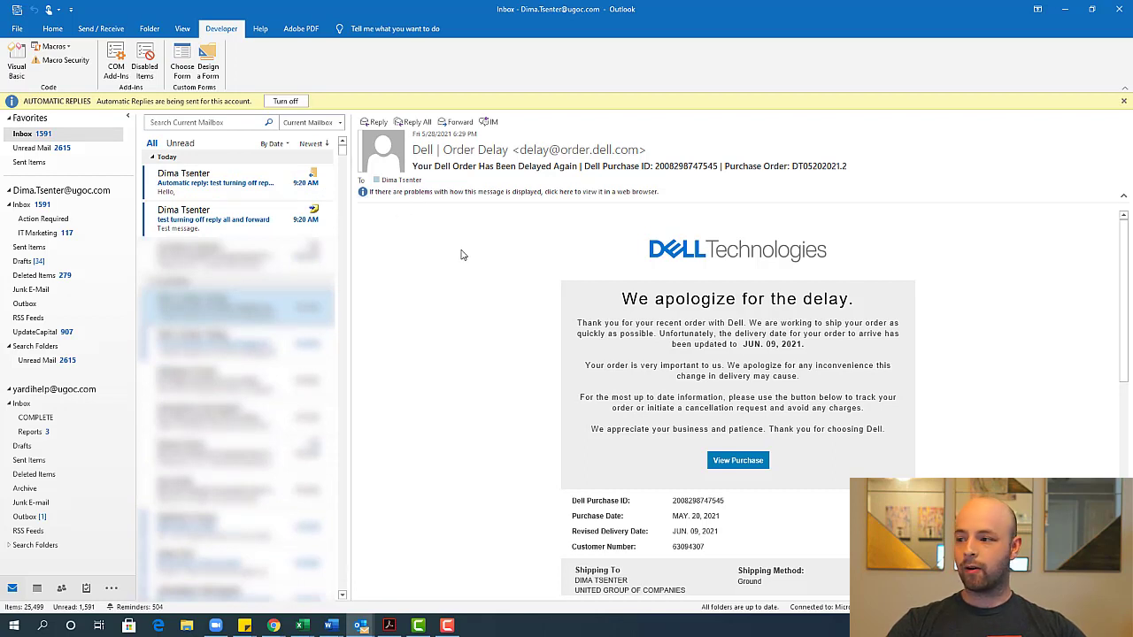
Test Reply on the received "test turning off reply all and forward" message with placeholder text, and discard the draft
{"action": "left_click", "coordinate": [228, 220]}
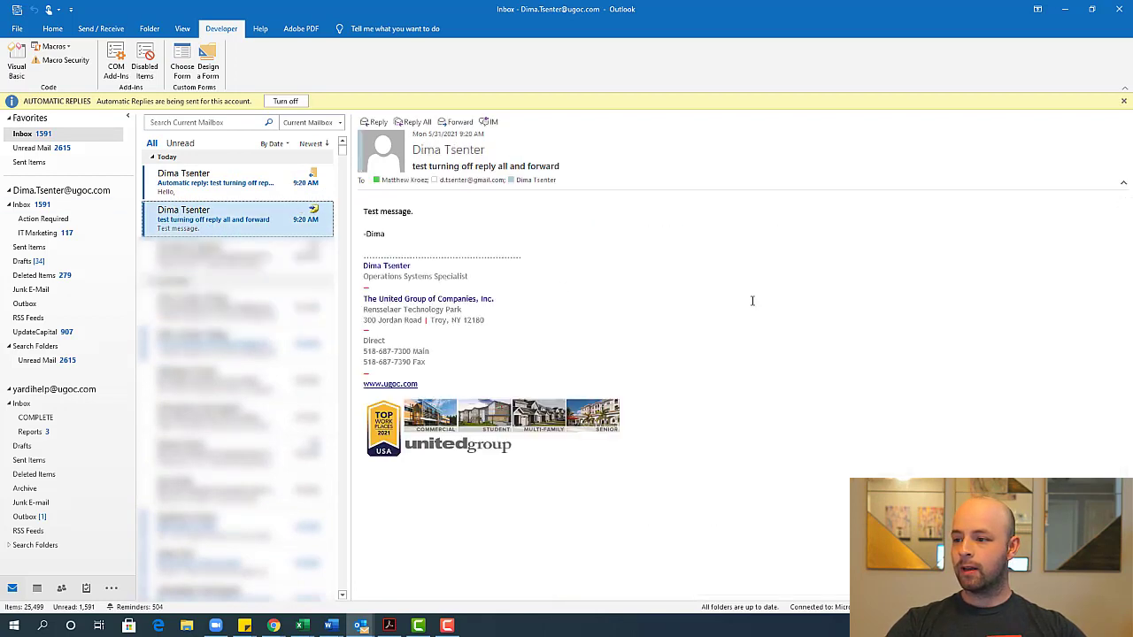
{"action": "left_click", "coordinate": [378, 123]}
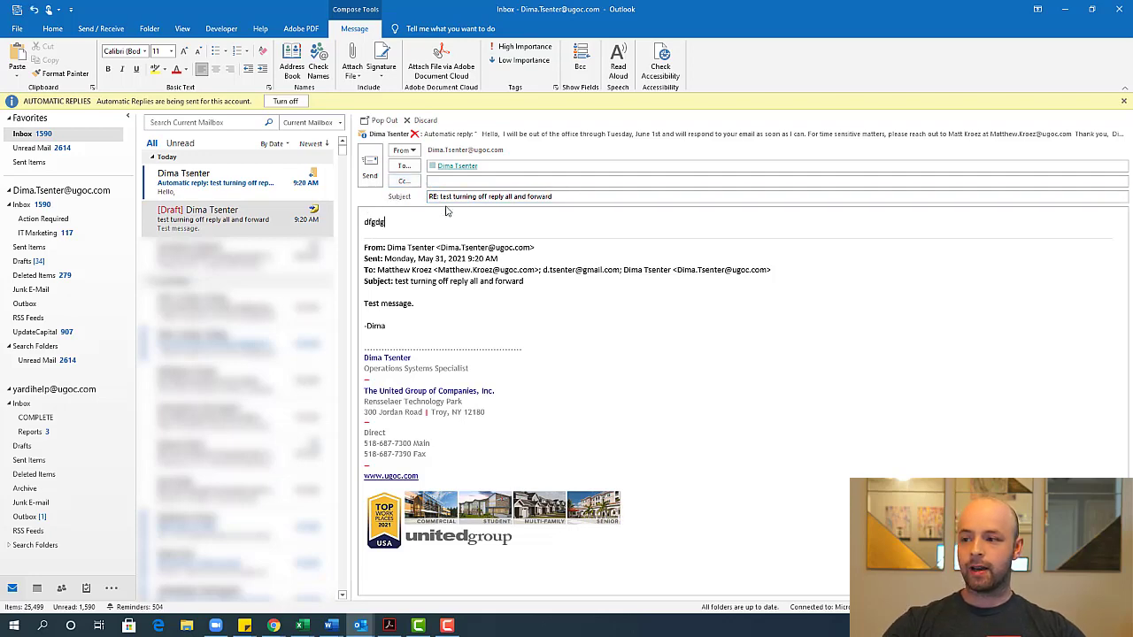
{"action": "left_click", "coordinate": [422, 120]}
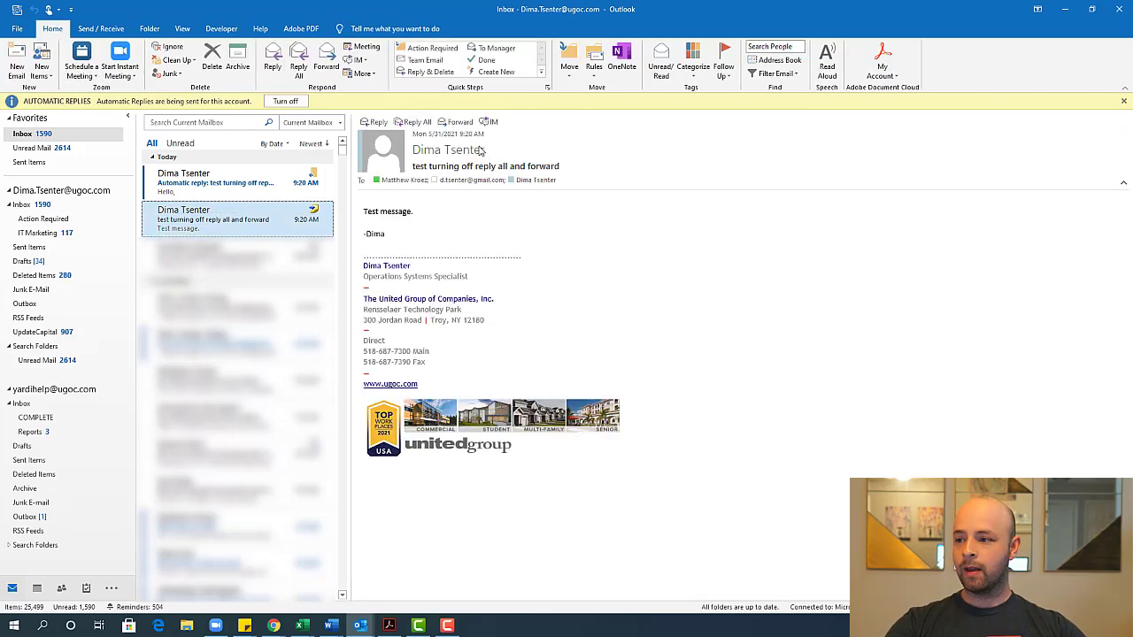
Try Reply All and Forward on the received test message to check whether they are blocked
{"action": "left_click", "coordinate": [414, 124]}
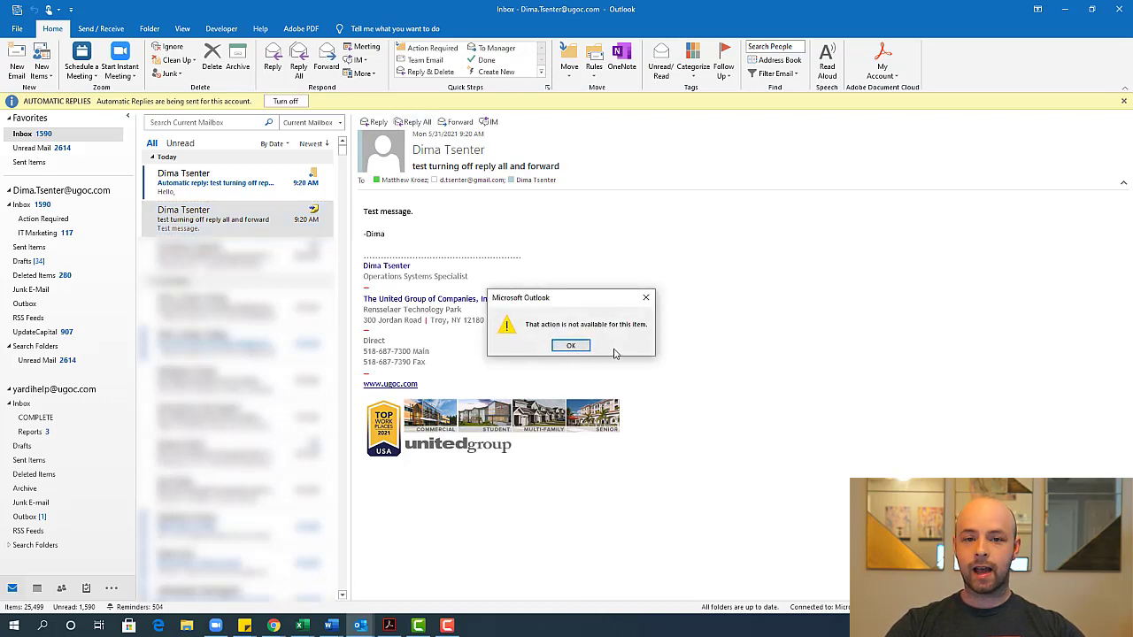
{"action": "left_click", "coordinate": [572, 345]}
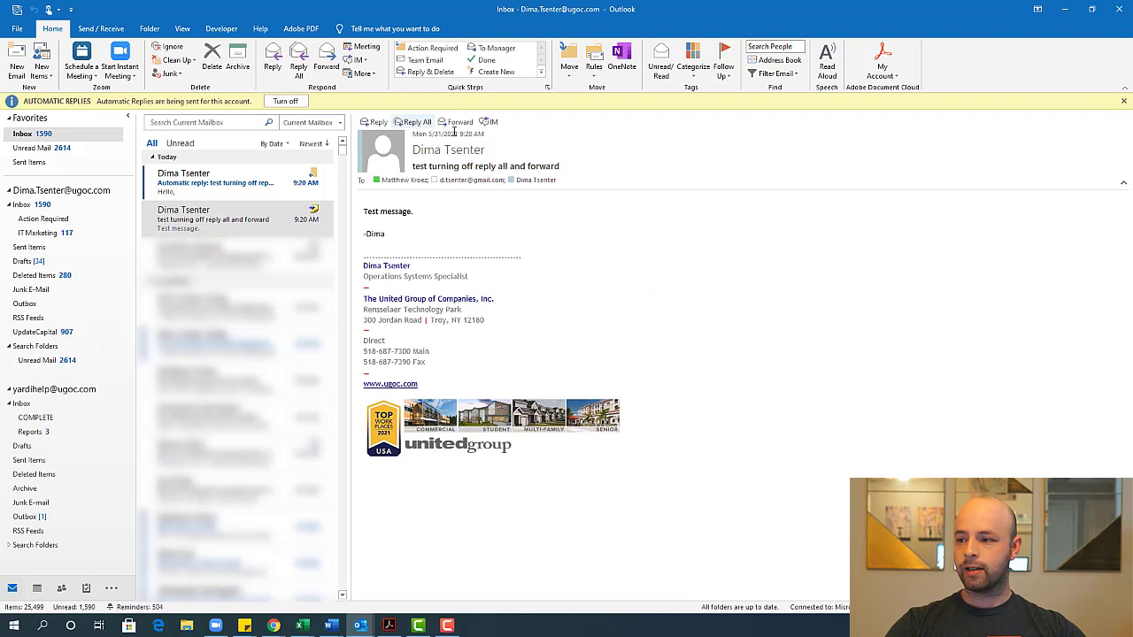
{"action": "left_click", "coordinate": [457, 129]}
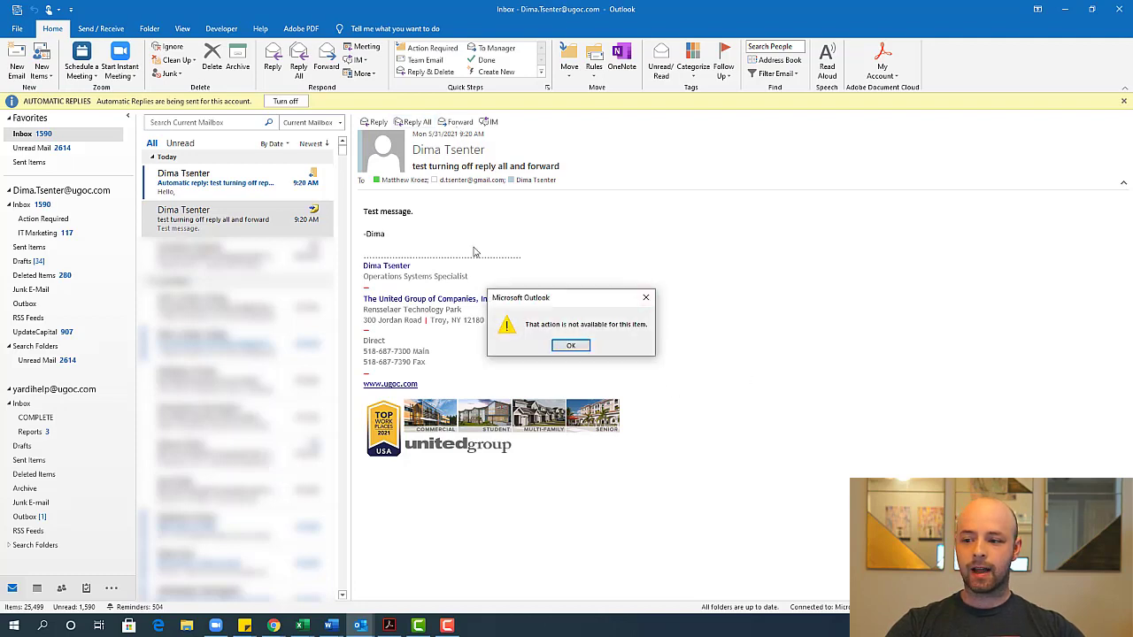